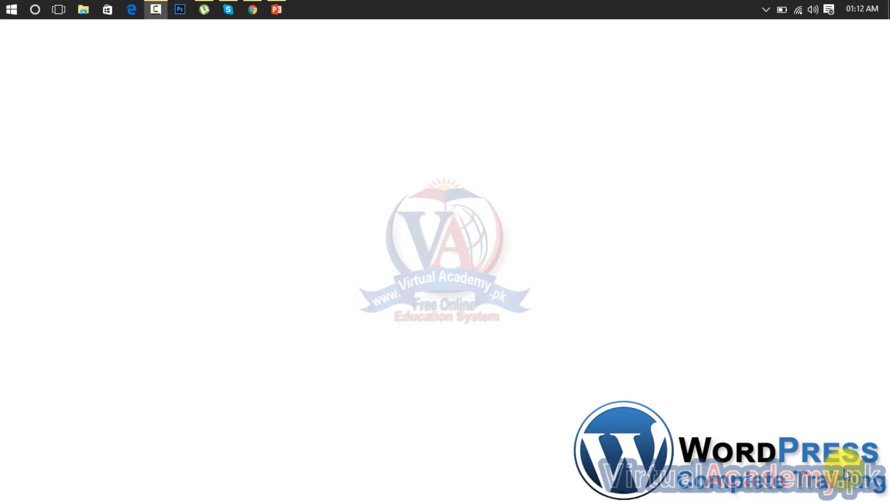
Switch to Chrome and look through the Google, Yahoo, Bing and DuckDuckGo home pages, dismissing the DuckDuckGo default search engine prompt
{"action": "left_click", "coordinate": [250, 8]}
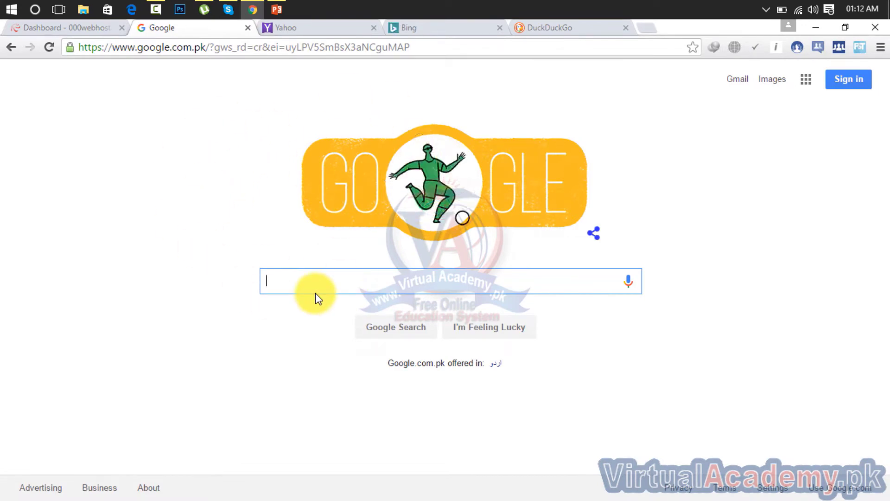
{"action": "left_click", "coordinate": [310, 23]}
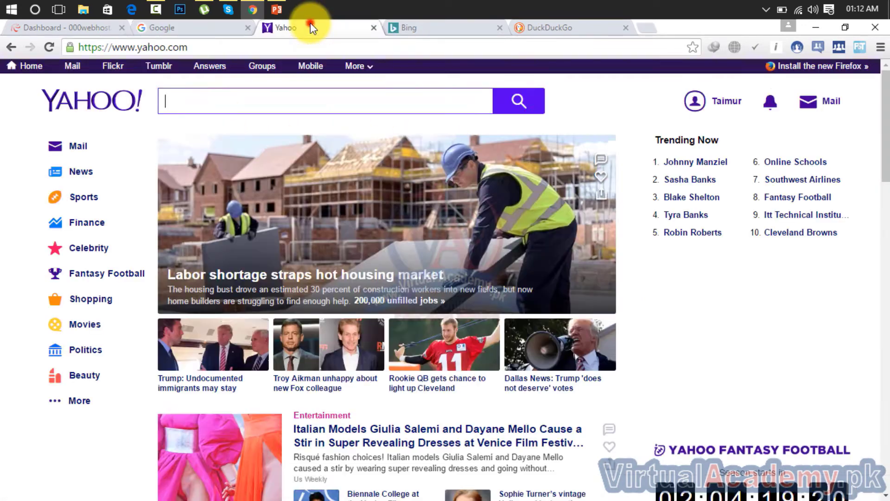
{"action": "left_click", "coordinate": [439, 32]}
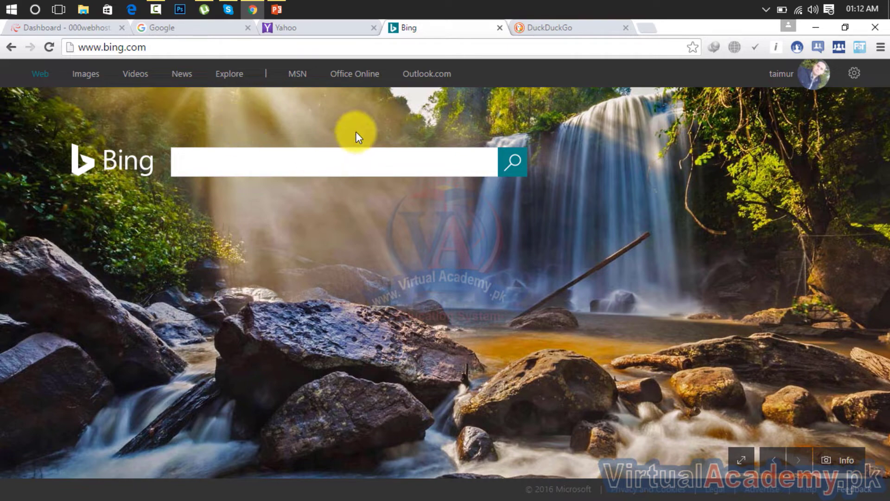
{"action": "left_click", "coordinate": [557, 32]}
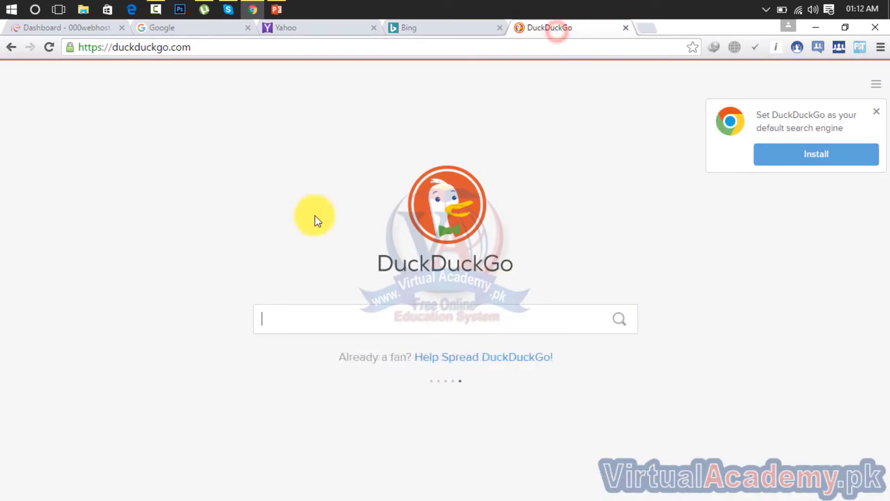
{"action": "left_click", "coordinate": [876, 112]}
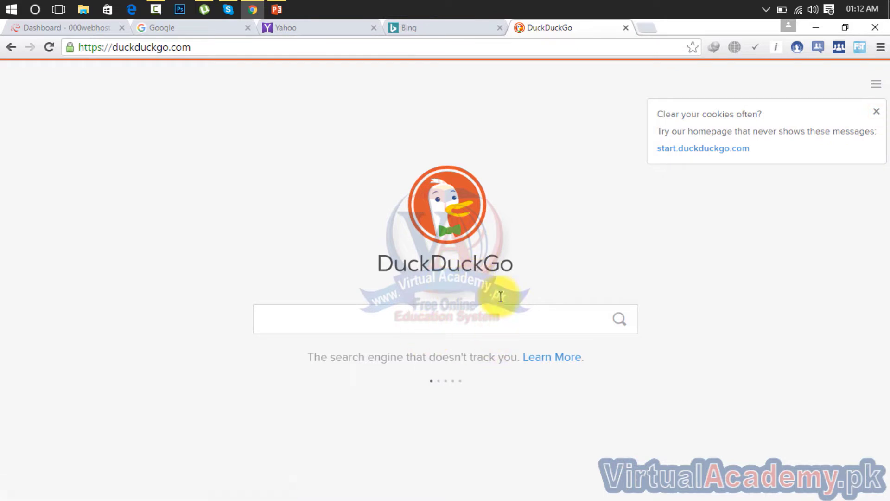
{"action": "left_click", "coordinate": [160, 28]}
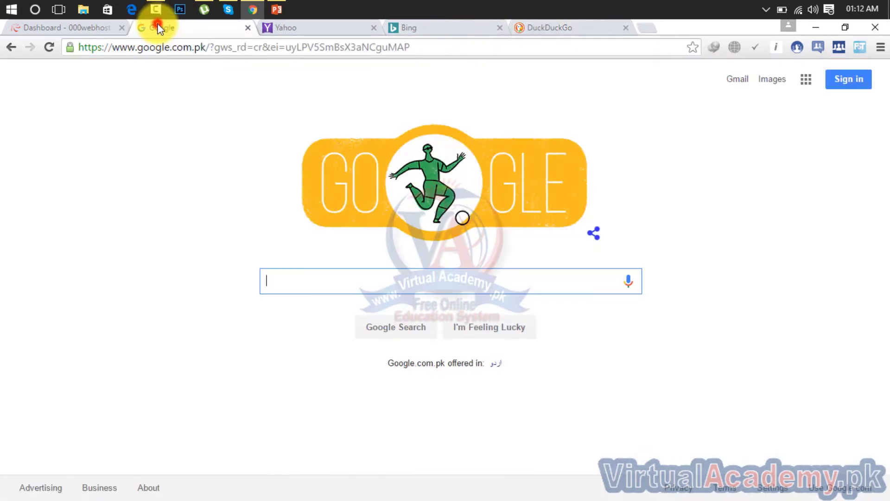
{"action": "left_click", "coordinate": [422, 35]}
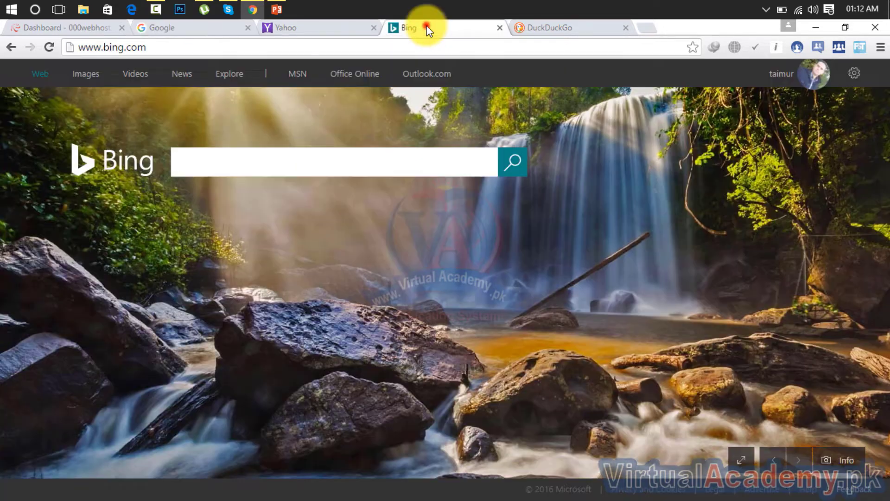
{"action": "left_click", "coordinate": [167, 28]}
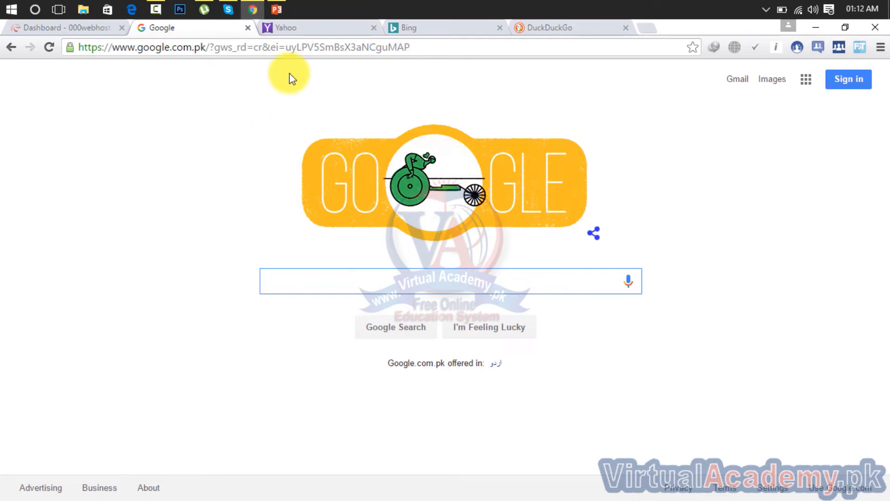
Search Google for google webmaster tools and open the Google Search Console result
{"action": "left_click", "coordinate": [290, 46]}
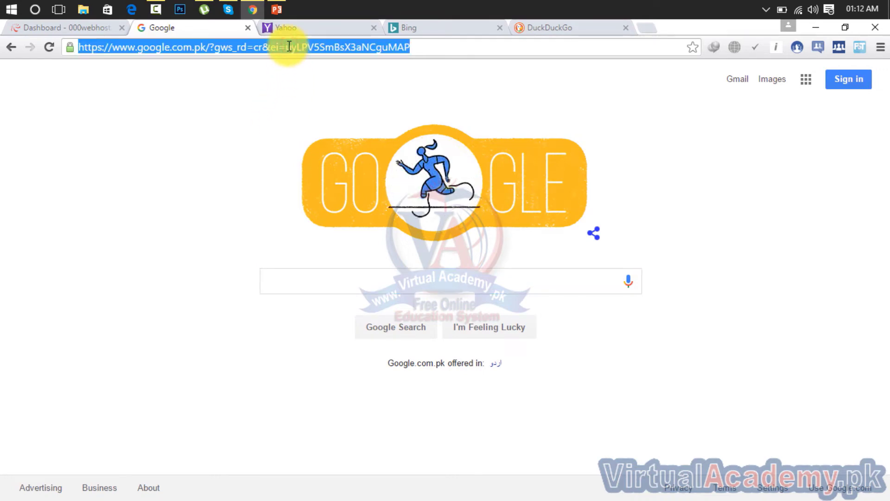
{"action": "type", "text": "google "}
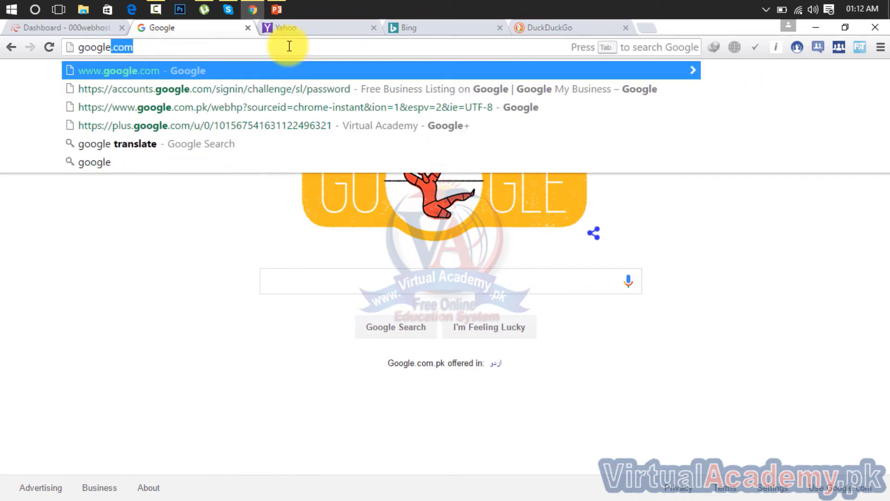
{"action": "type", "text": "webmaster tools"}
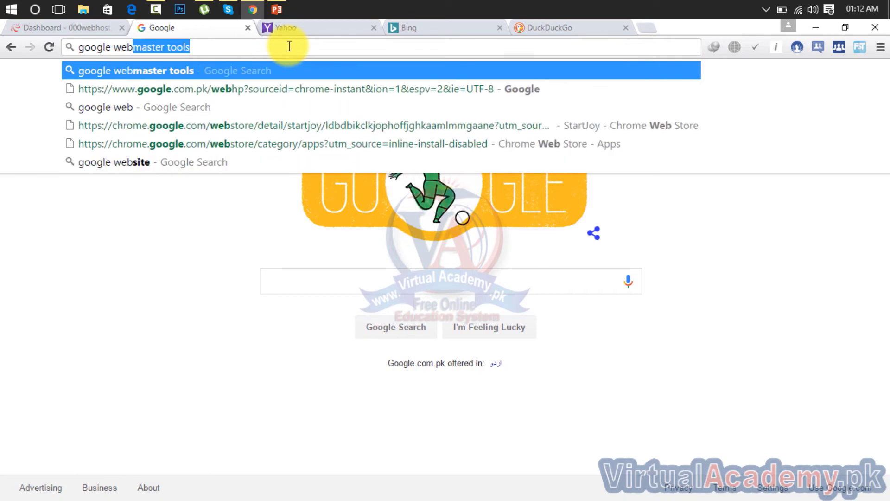
{"action": "key", "text": "Return"}
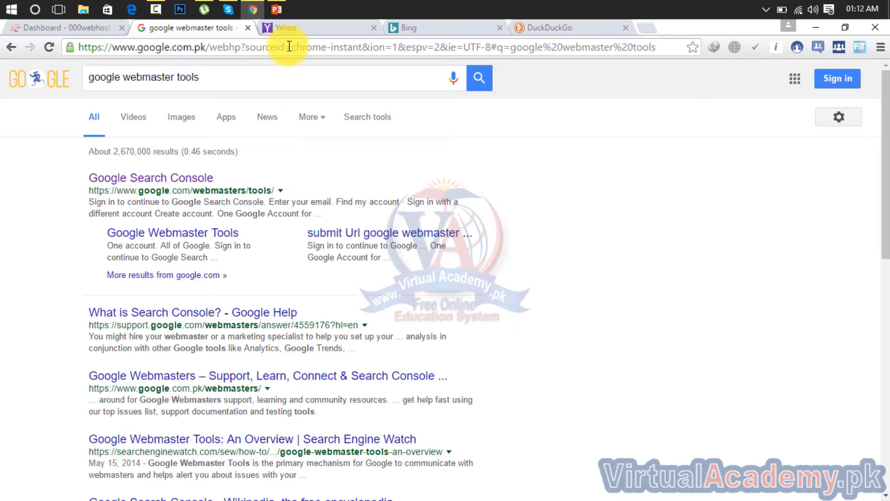
{"action": "left_click", "coordinate": [198, 179]}
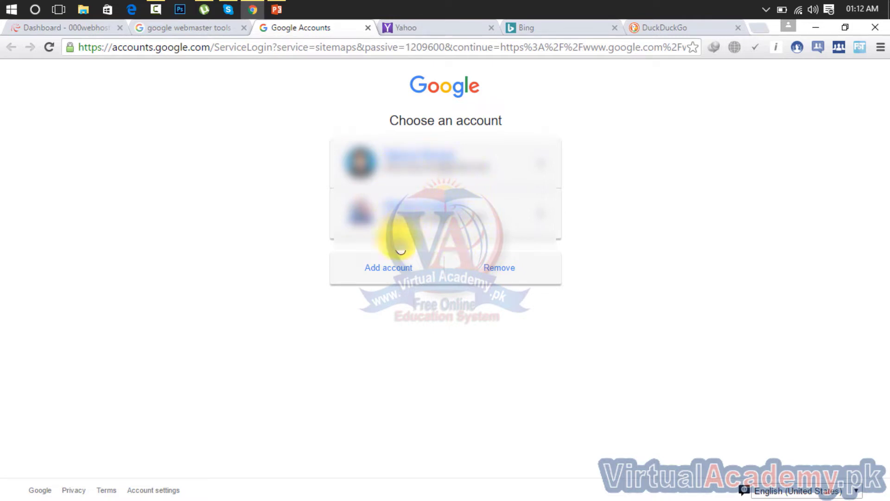
Add another Google account and sign in to Search Console with its e-mail address and password
{"action": "left_click", "coordinate": [394, 271]}
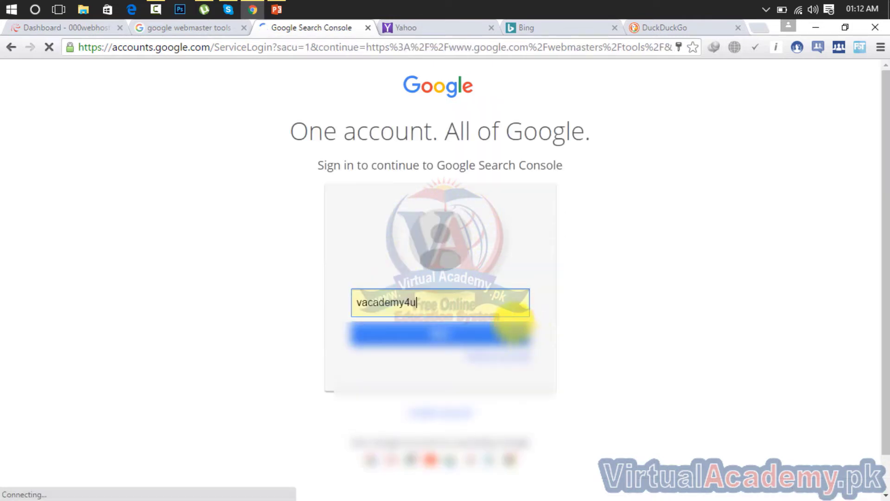
{"action": "double_click", "coordinate": [471, 304]}
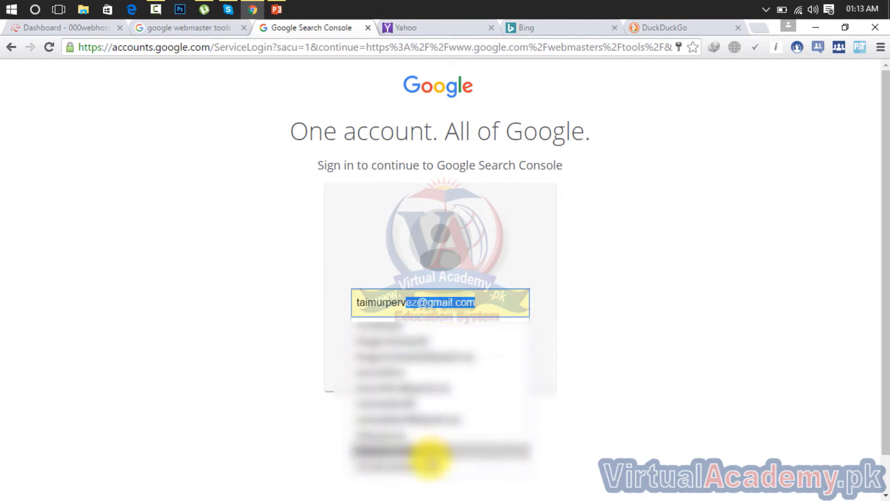
{"action": "left_click", "coordinate": [429, 461]}
{"action": "left_click", "coordinate": [426, 334]}
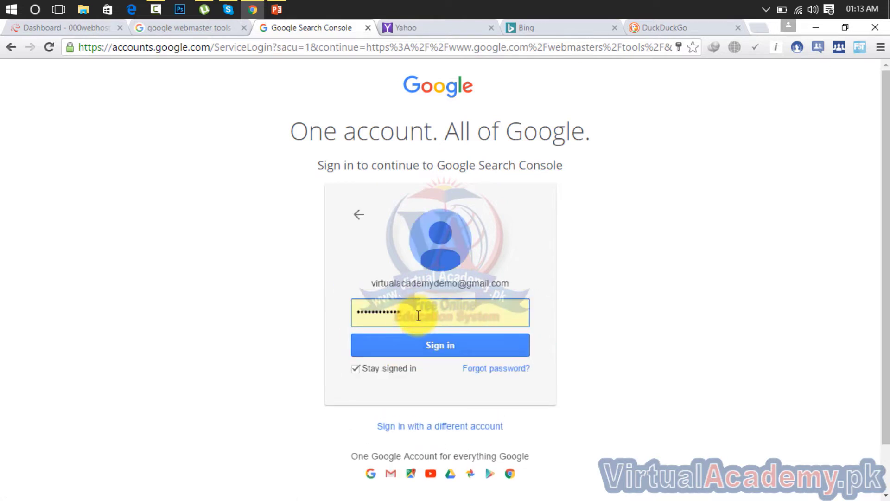
{"action": "left_click", "coordinate": [425, 341]}
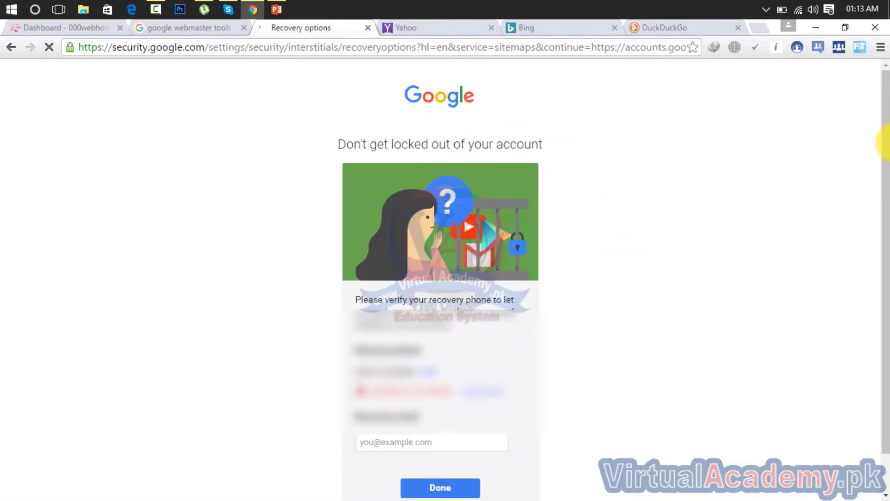
Finish the account recovery options page without changing anything to continue to Search Console
{"action": "left_click_drag", "start_coordinate": [886, 156], "coordinate": [886, 236]}
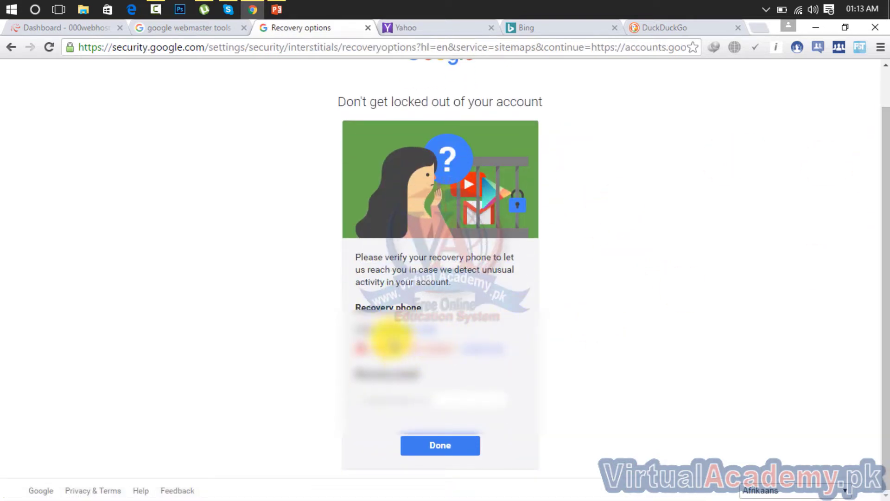
{"action": "left_click_drag", "start_coordinate": [441, 305], "coordinate": [317, 345]}
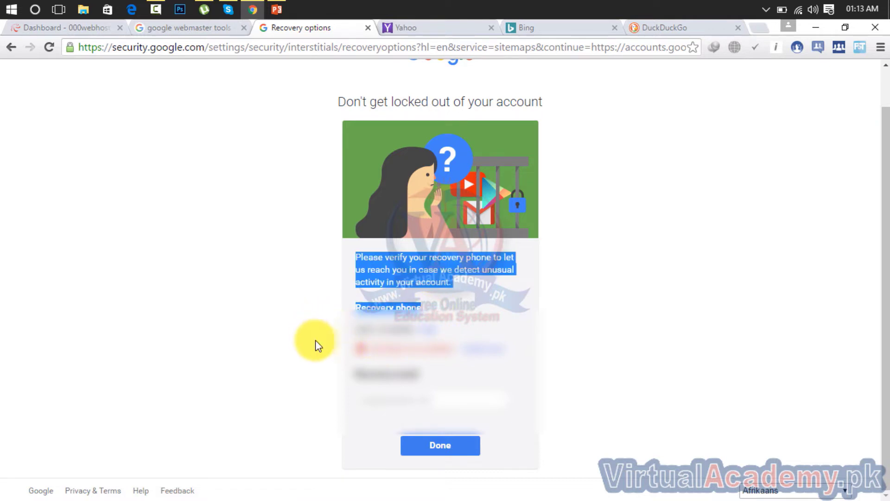
{"action": "left_click", "coordinate": [482, 378]}
{"action": "left_click", "coordinate": [446, 443]}
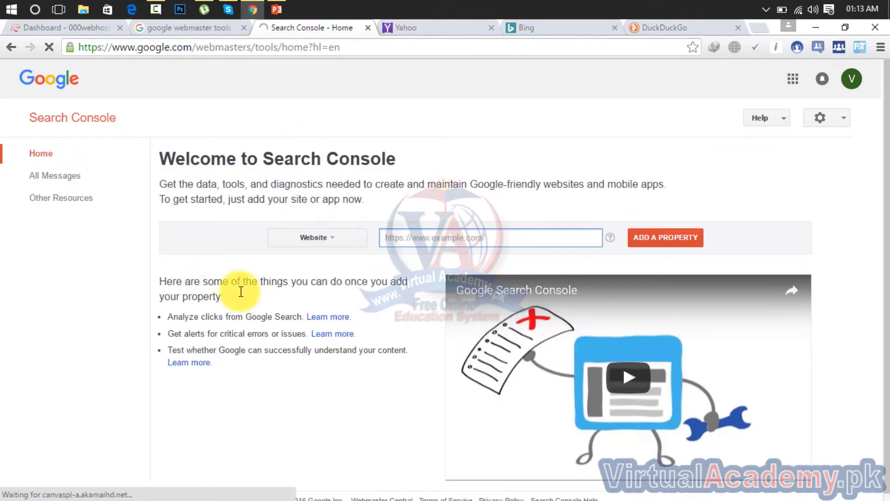
Copy the domain 60dayswordpress.tk from the 000webhost account information and open the site in a new browser tab
{"action": "left_click_drag", "start_coordinate": [417, 162], "coordinate": [184, 160]}
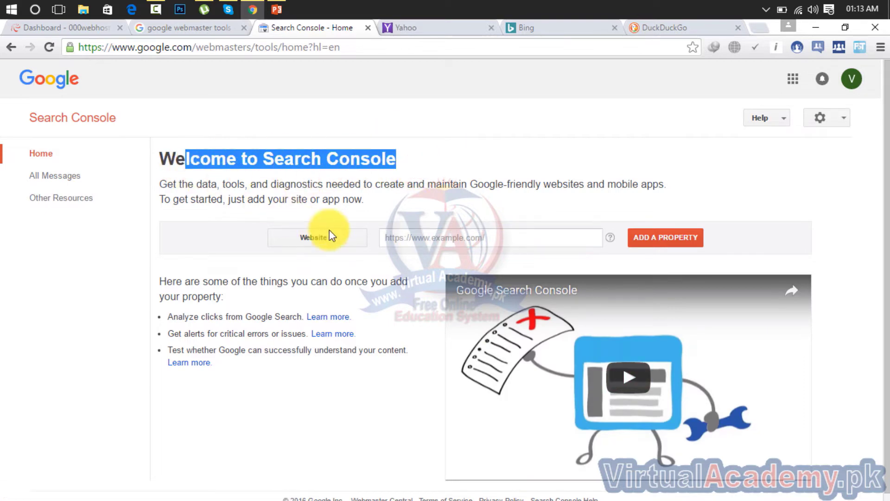
{"action": "left_click", "coordinate": [384, 234]}
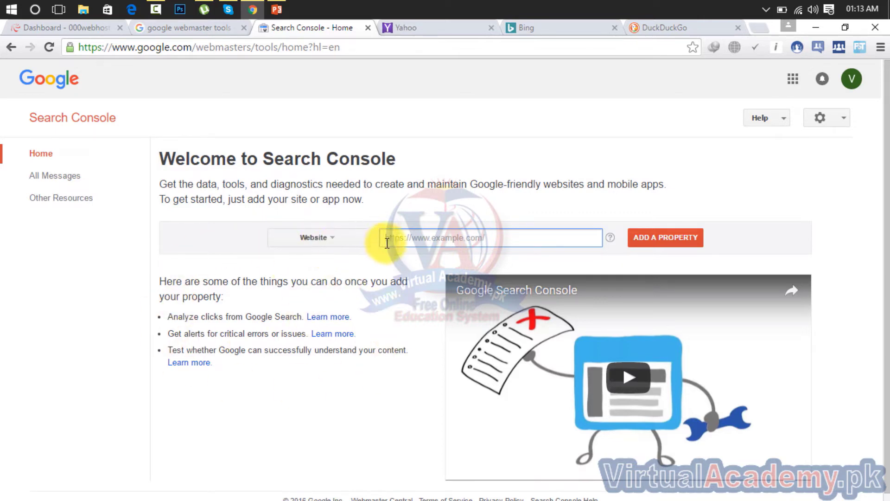
{"action": "left_click", "coordinate": [408, 240]}
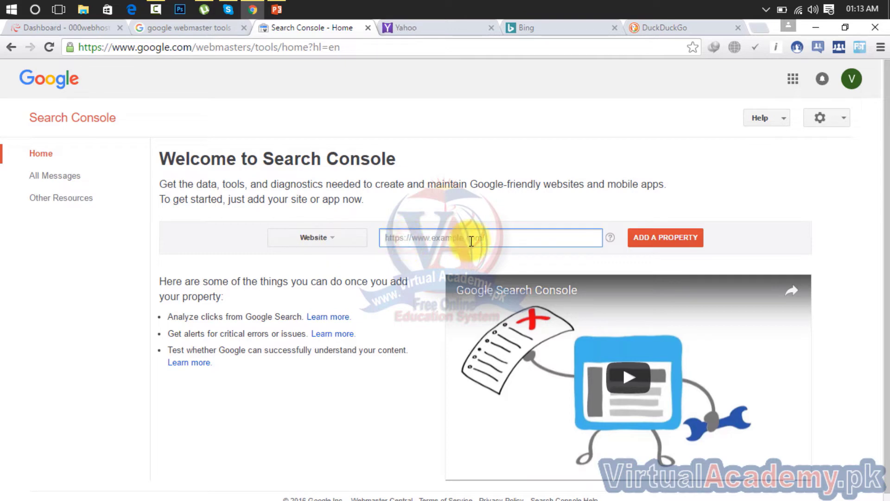
{"action": "left_click", "coordinate": [99, 32]}
{"action": "left_click_drag", "start_coordinate": [656, 157], "coordinate": [581, 156]}
{"action": "key", "text": "ctrl+c"}
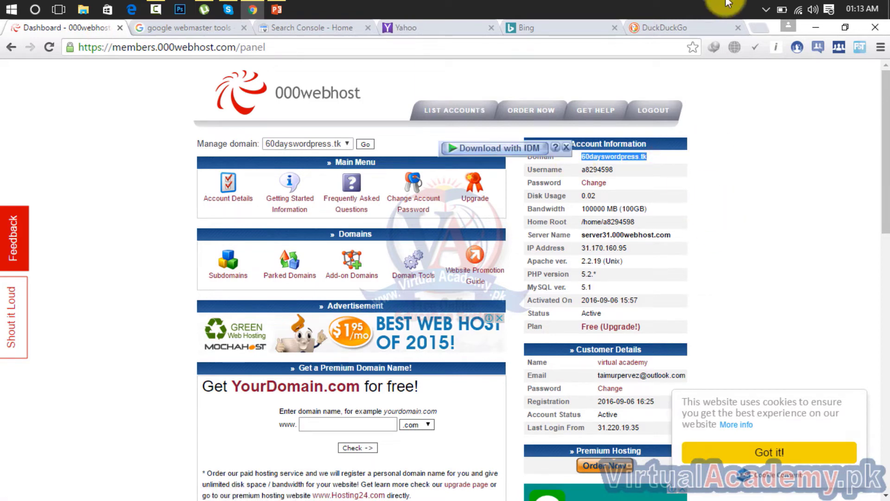
{"action": "left_click", "coordinate": [759, 27]}
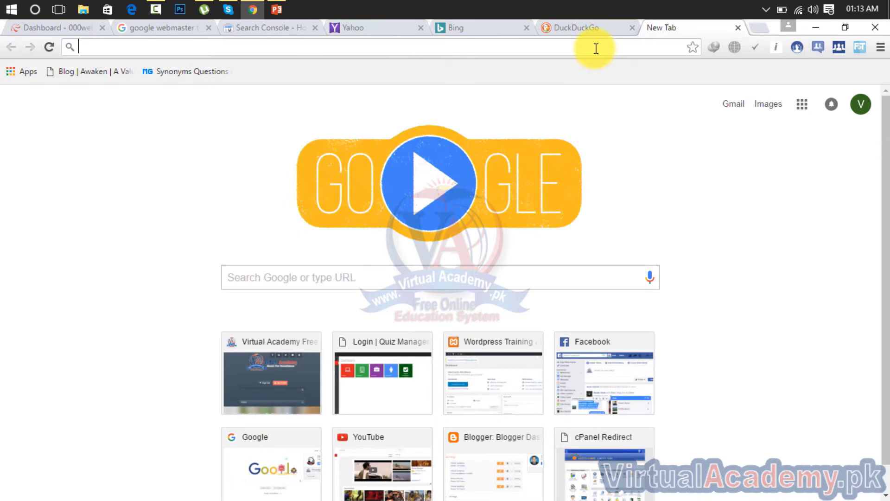
{"action": "key", "text": "ctrl+v"}
{"action": "key", "text": "Return"}
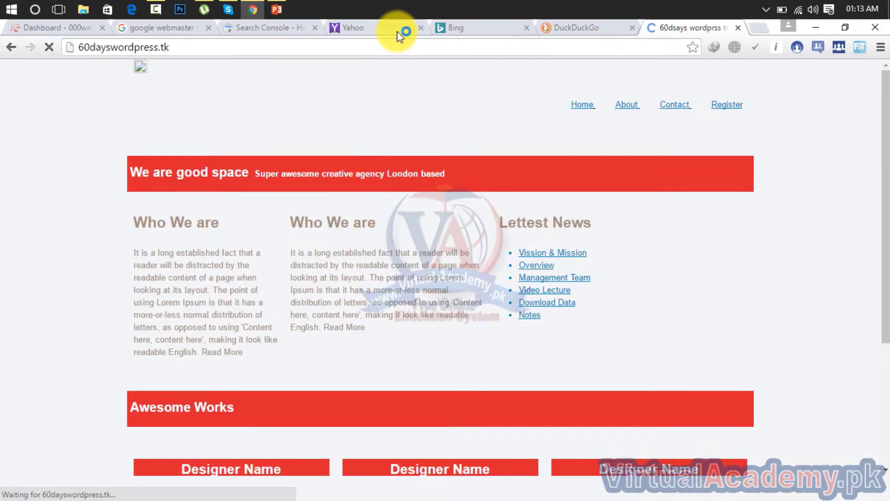
{"action": "double_click", "coordinate": [245, 47]}
{"action": "left_click_drag", "start_coordinate": [77, 47], "coordinate": [197, 59]}
{"action": "key", "text": "ctrl+c"}
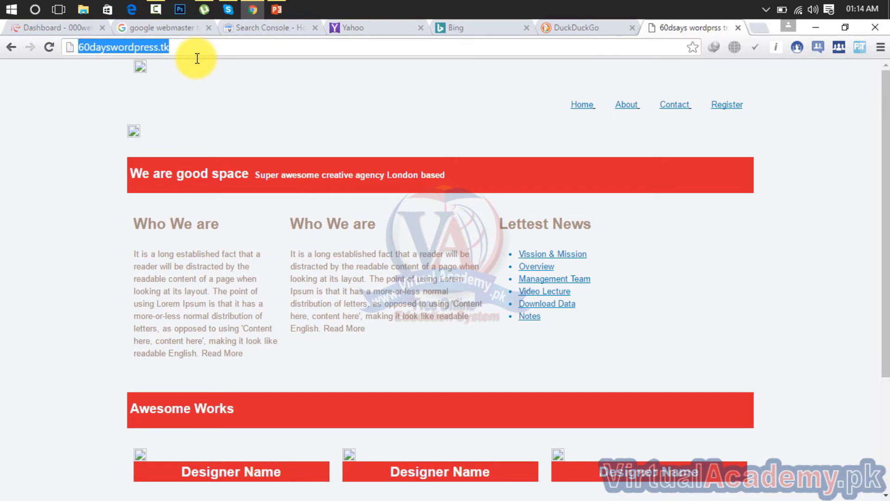
{"action": "left_click", "coordinate": [267, 28]}
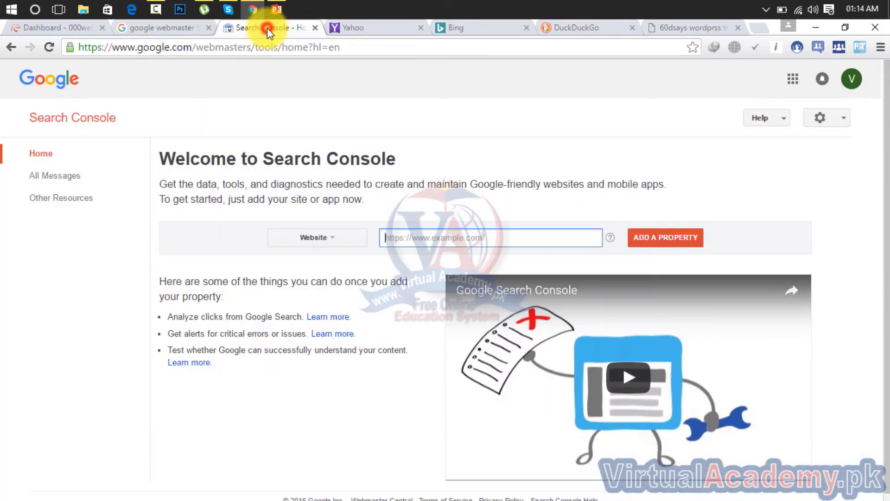
{"action": "key", "text": "ctrl+v"}
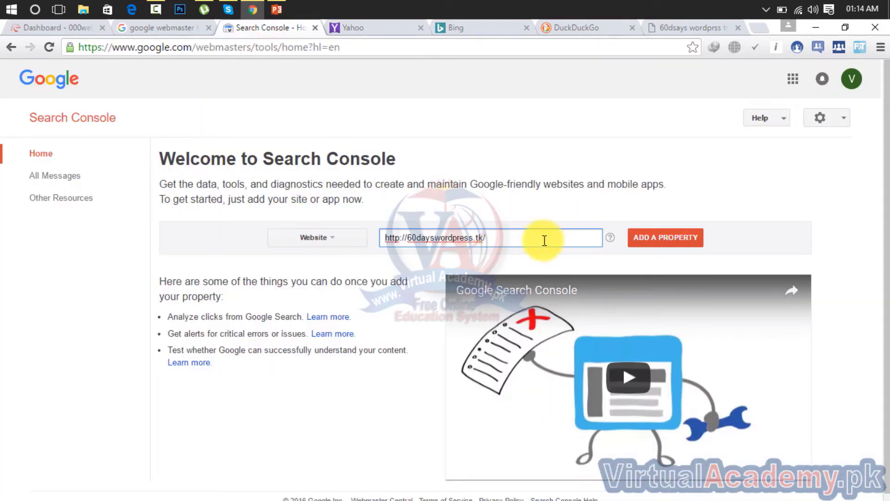
{"action": "left_click", "coordinate": [659, 246]}
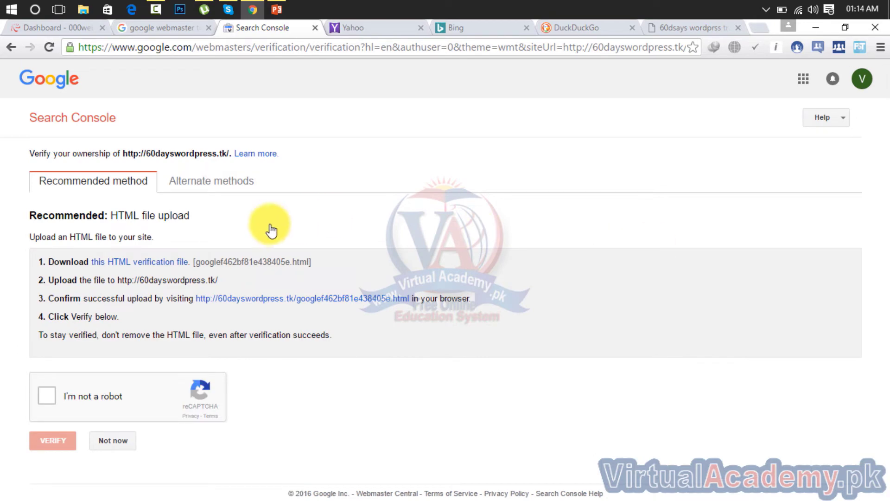
Choose the HTML tag from the alternate verification methods, show its placement example and select the meta tag line in it
{"action": "left_click", "coordinate": [112, 267]}
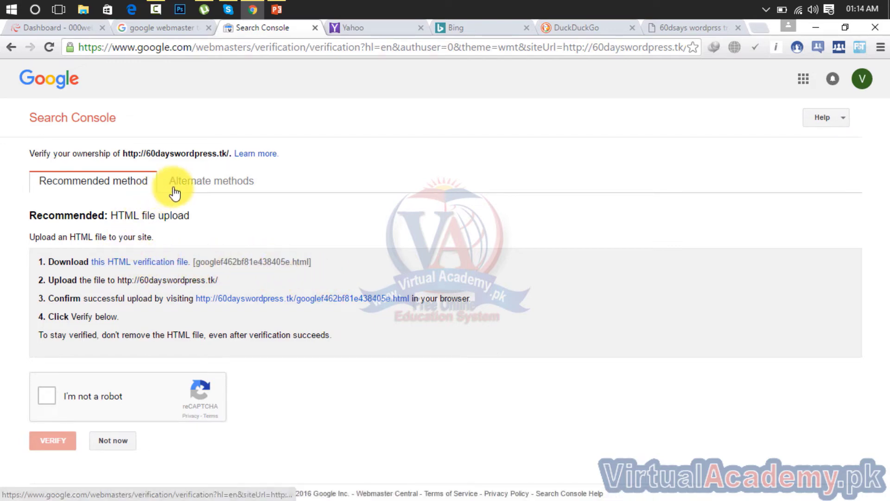
{"action": "left_click", "coordinate": [194, 180]}
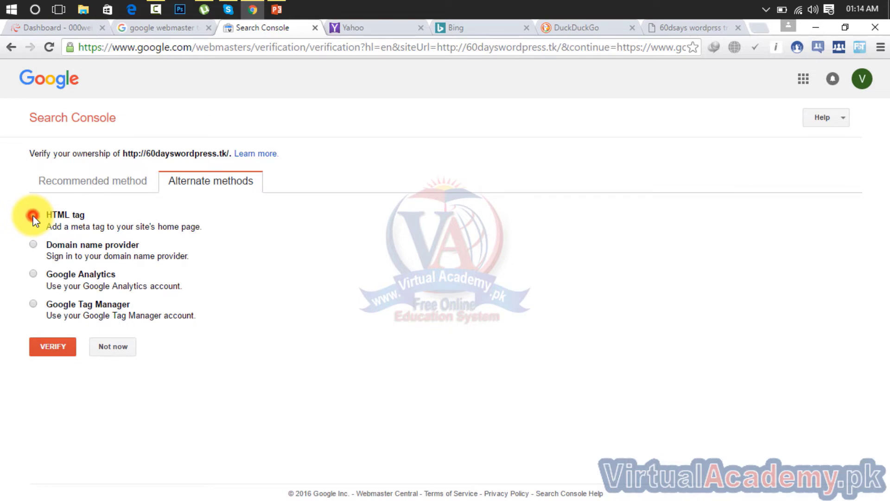
{"action": "left_click", "coordinate": [33, 215]}
{"action": "left_click", "coordinate": [201, 278]}
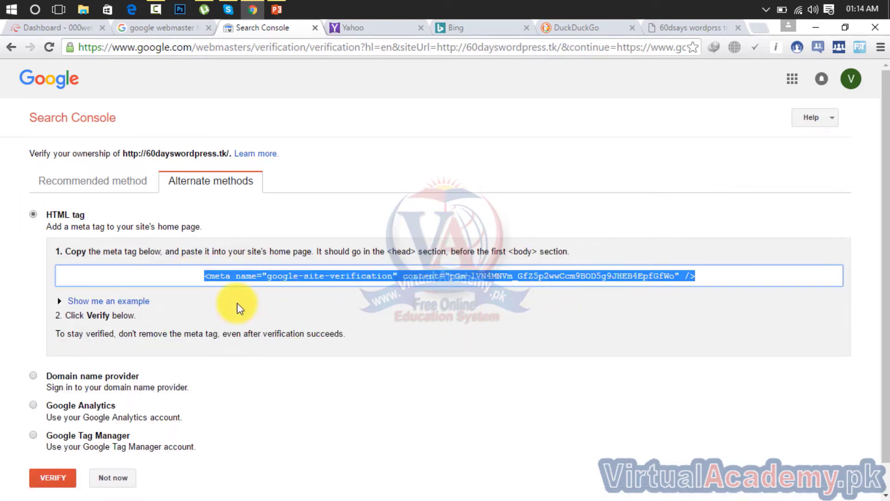
{"action": "left_click", "coordinate": [61, 306]}
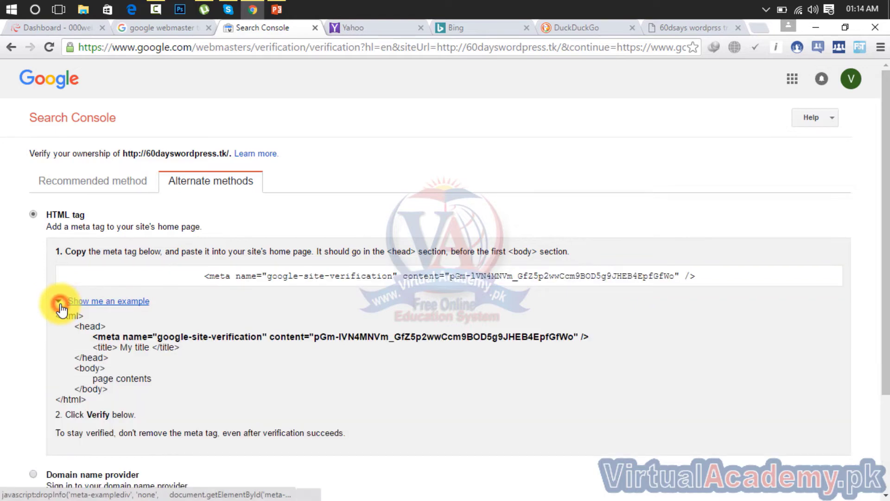
{"action": "left_click_drag", "start_coordinate": [91, 337], "coordinate": [631, 330]}
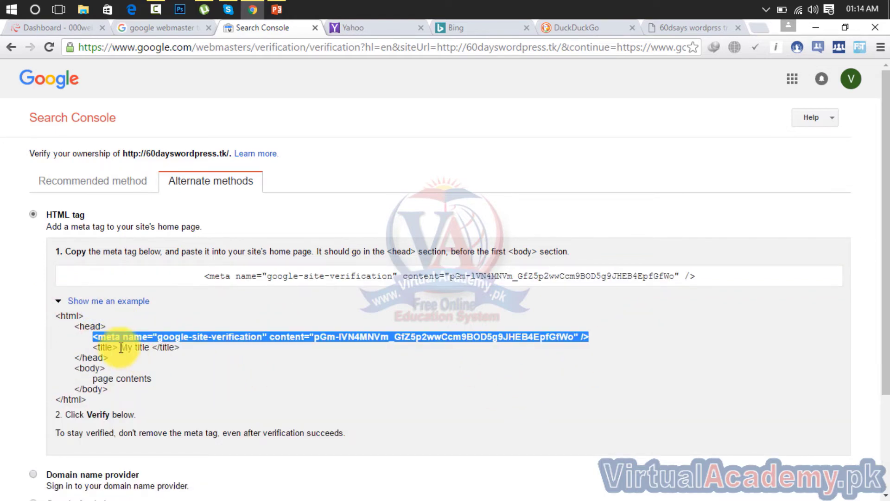
Copy the complete google-site-verification meta tag provided for the HTML tag method
{"action": "left_click_drag", "start_coordinate": [72, 327], "coordinate": [122, 336]}
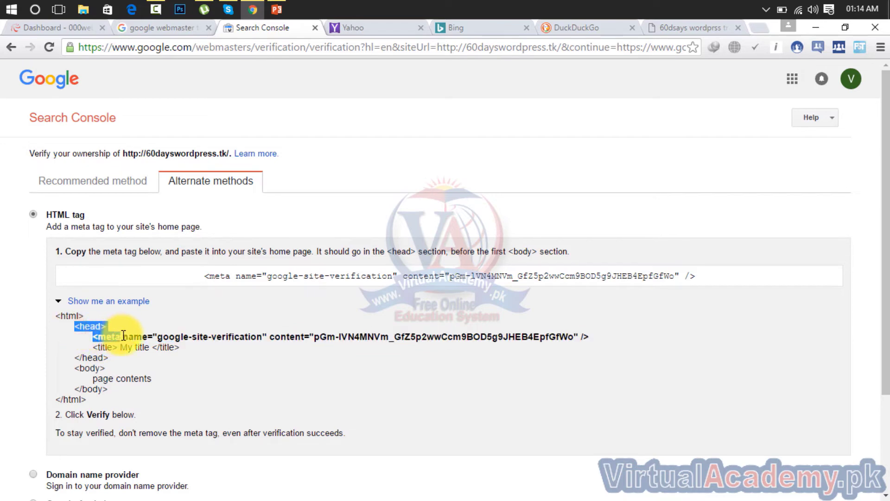
{"action": "left_click", "coordinate": [706, 280]}
{"action": "key", "text": "ctrl+c"}
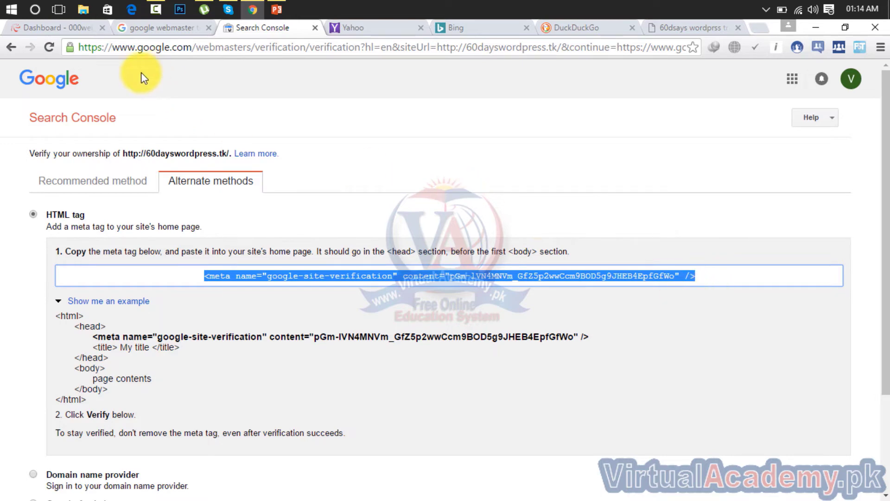
Open the File Manager from the 000webhost dashboard and sign in to the 60dayswordpress.tk FTP server with the account password
{"action": "left_click", "coordinate": [68, 29]}
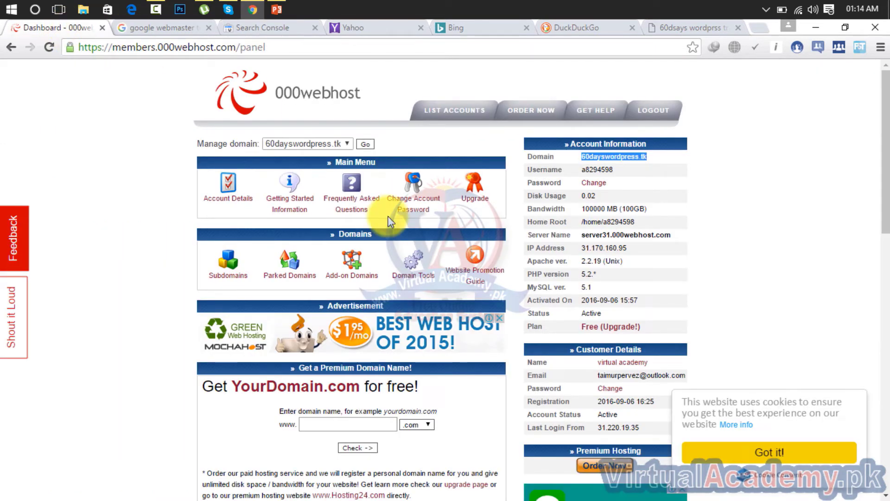
{"action": "left_click_drag", "start_coordinate": [886, 134], "coordinate": [889, 314]}
{"action": "scroll", "coordinate": [884, 314], "scroll_direction": "down", "scroll_amount": 1}
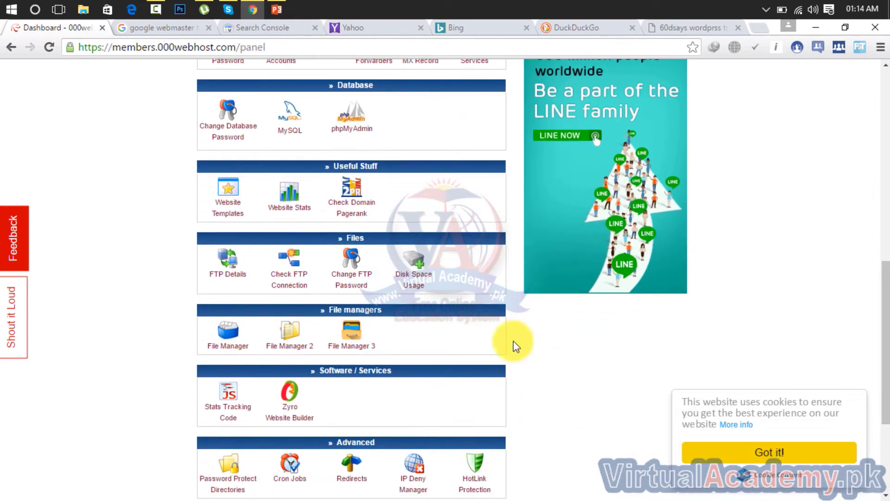
{"action": "left_click", "coordinate": [235, 349]}
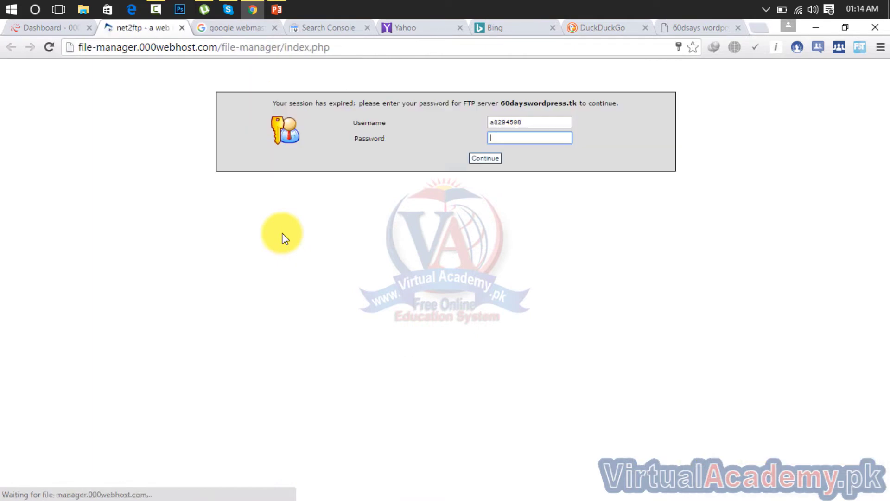
{"action": "left_click", "coordinate": [495, 160]}
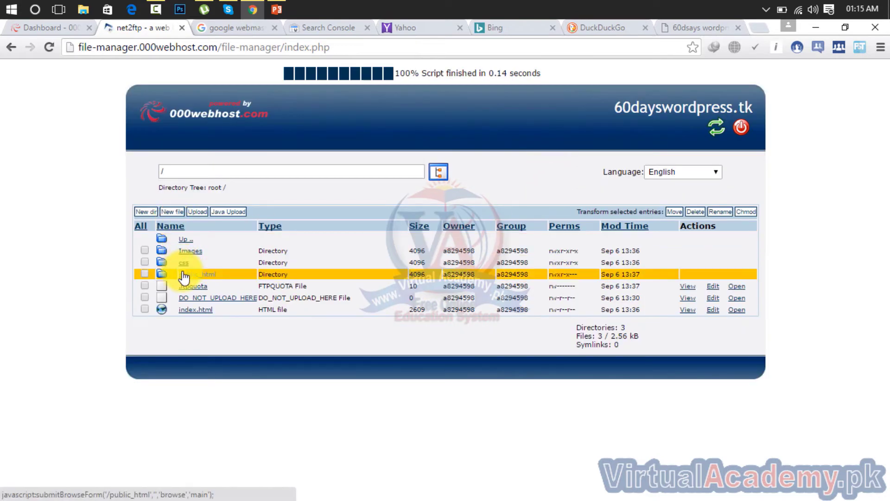
Open the index.html file in the public_html folder for editing
{"action": "left_click", "coordinate": [192, 310]}
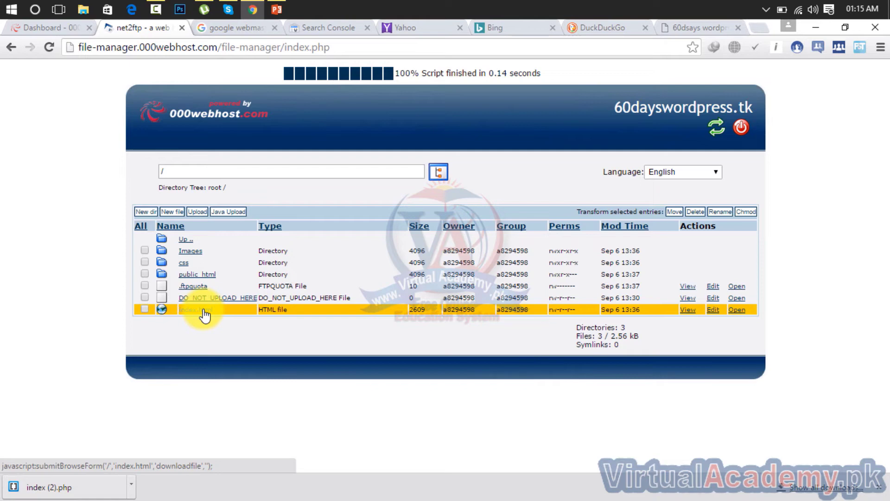
{"action": "left_click", "coordinate": [202, 273]}
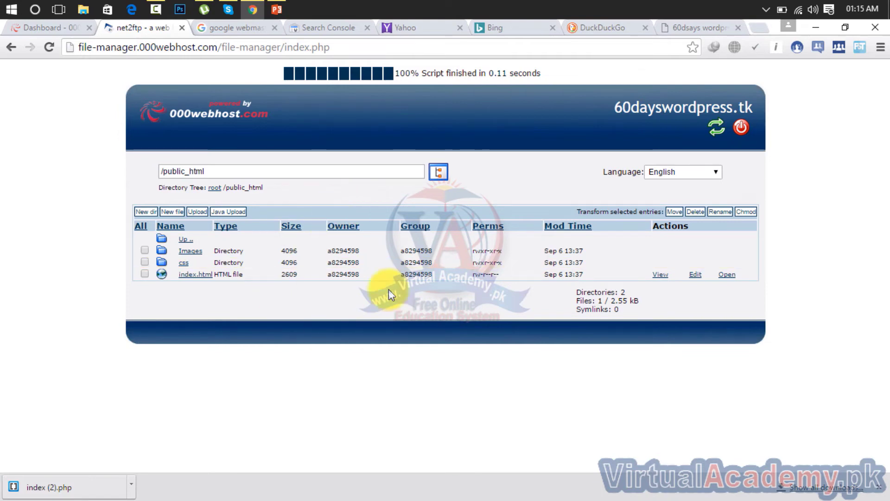
{"action": "left_click", "coordinate": [143, 274]}
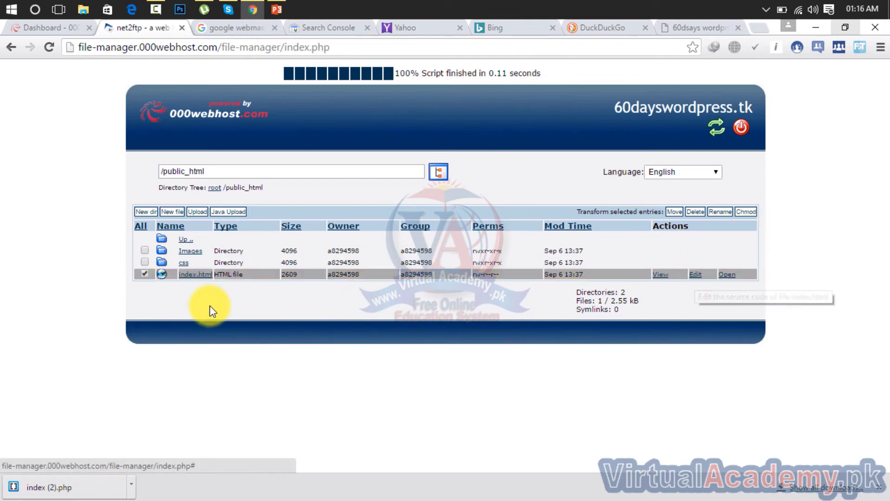
{"action": "left_click", "coordinate": [695, 276]}
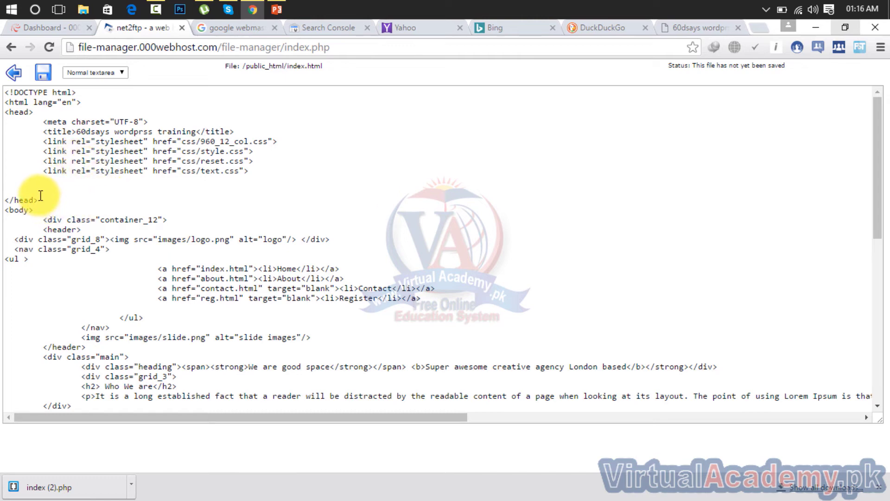
Paste the copied verification meta tag on a new line directly below <head>, save index.html and return to the file list
{"action": "left_click", "coordinate": [40, 113]}
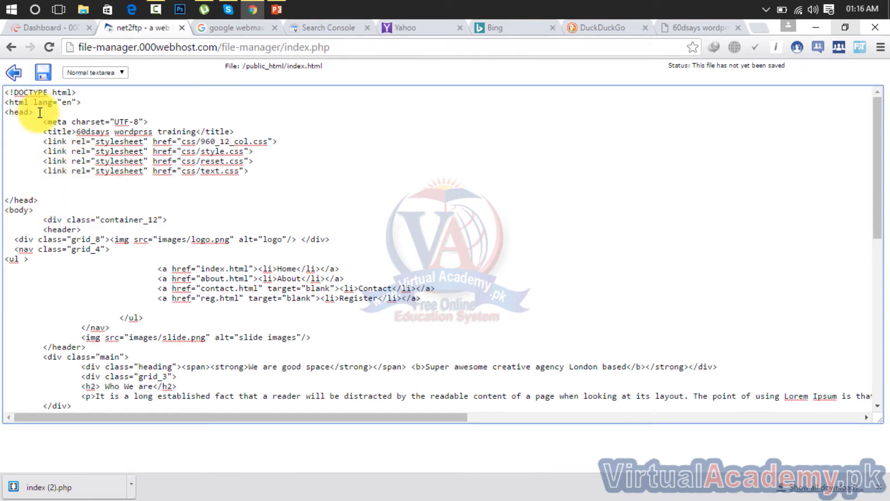
{"action": "key", "text": "Return"}
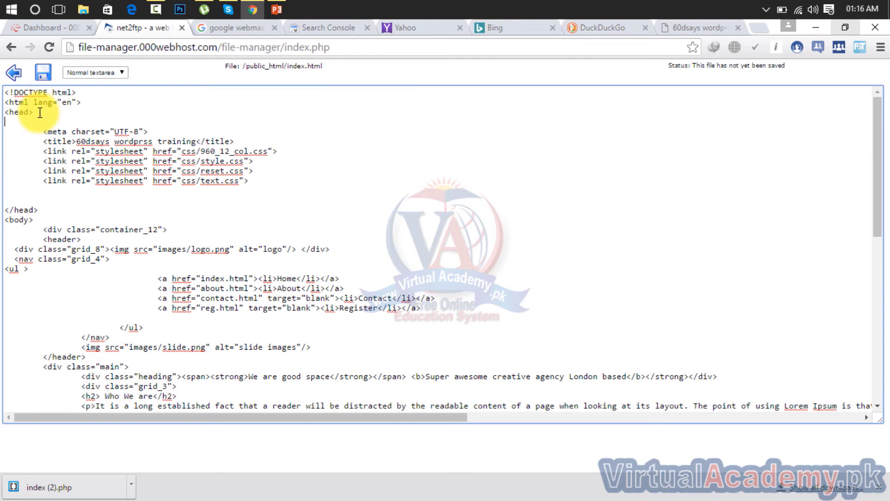
{"action": "key", "text": "ctrl+v"}
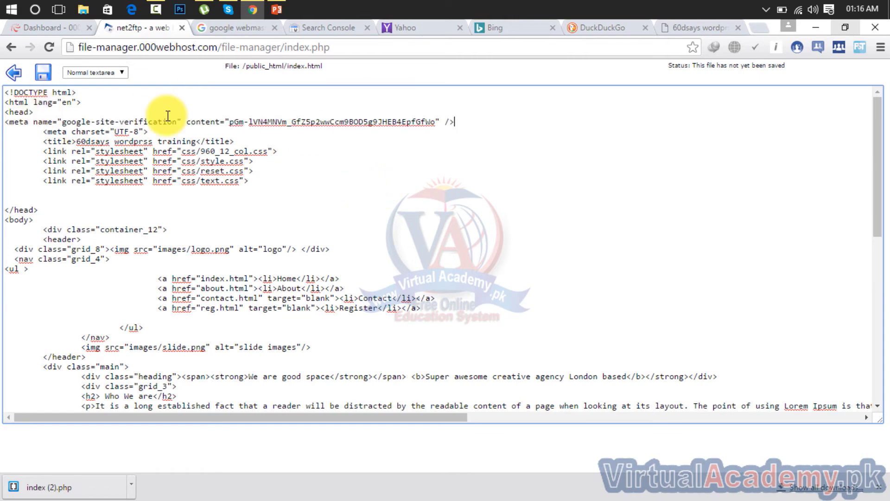
{"action": "left_click", "coordinate": [41, 75]}
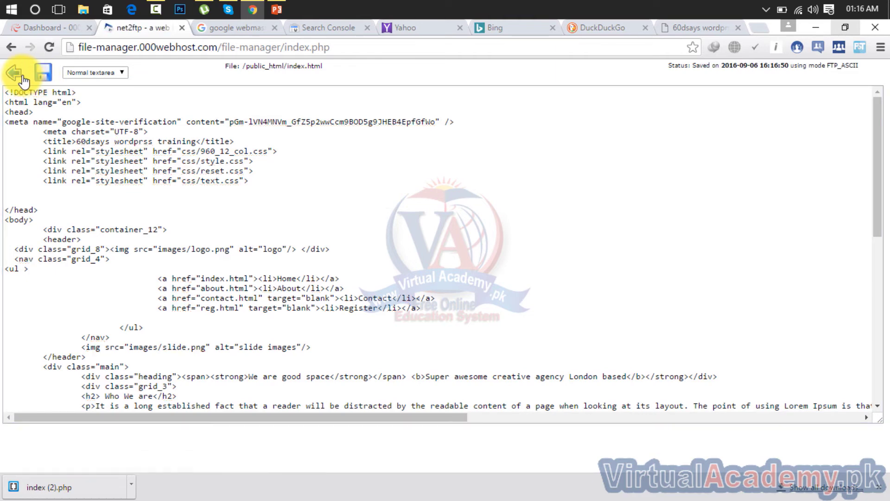
{"action": "left_click", "coordinate": [22, 79]}
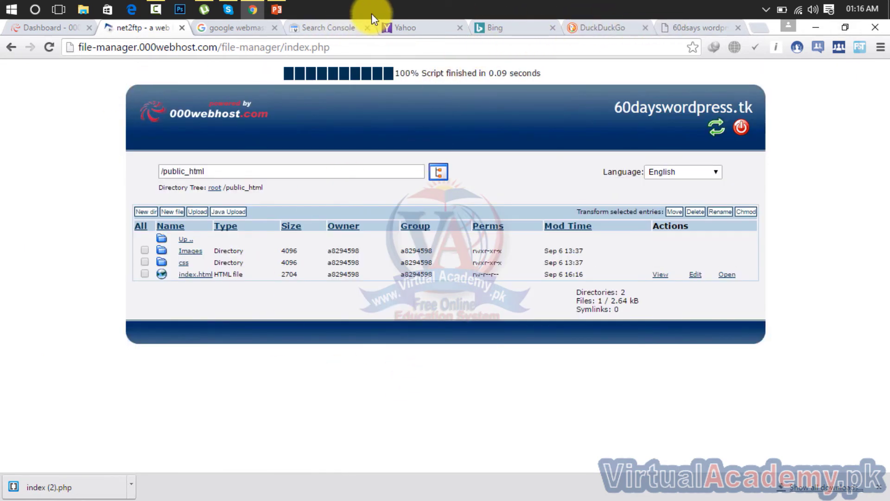
{"action": "left_click", "coordinate": [327, 28]}
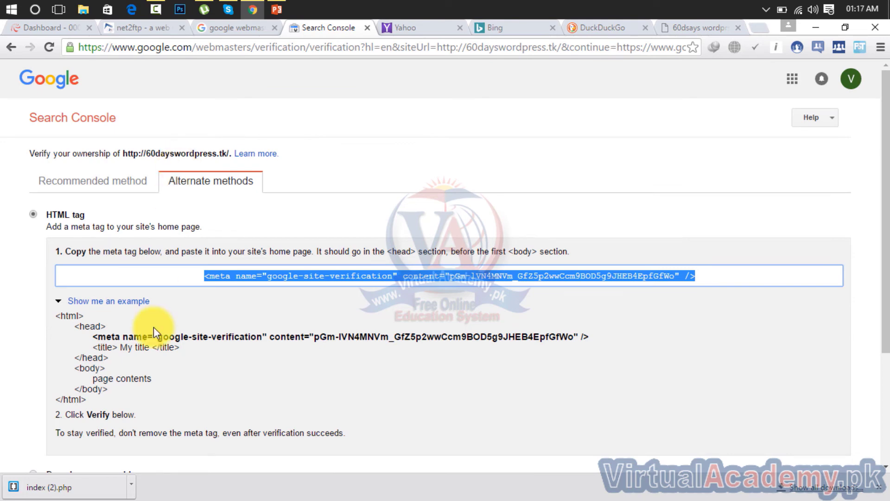
{"action": "scroll", "coordinate": [874, 199], "scroll_direction": "down", "scroll_amount": 3}
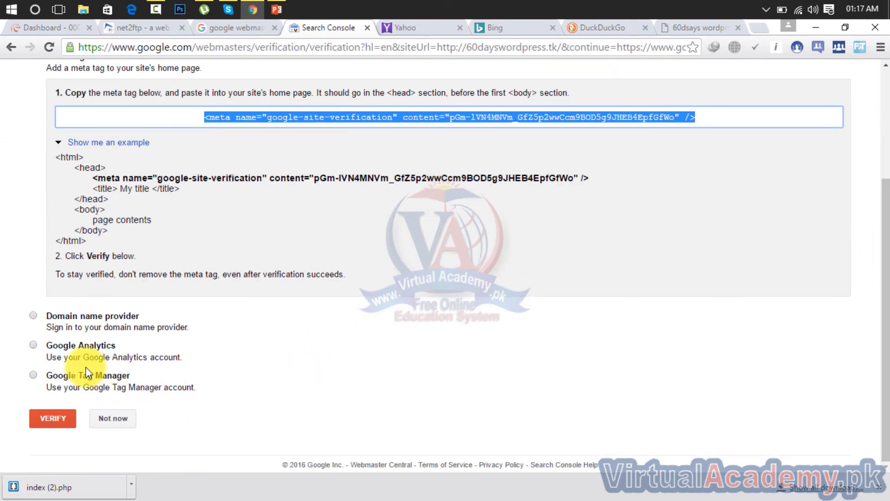
{"action": "left_click", "coordinate": [59, 420]}
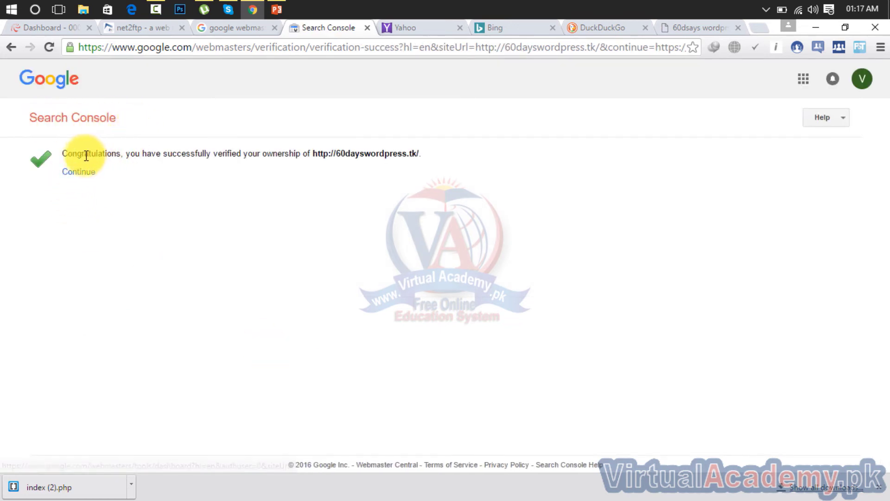
{"action": "left_click", "coordinate": [434, 145]}
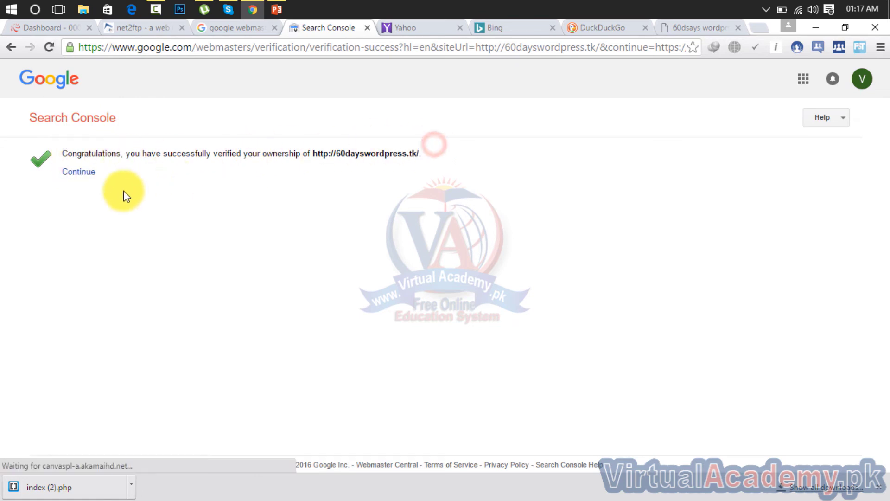
{"action": "left_click", "coordinate": [86, 173]}
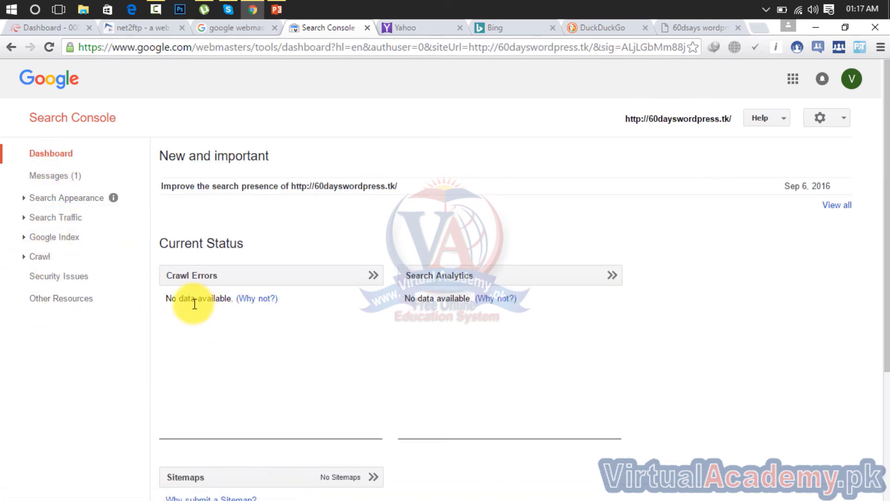
Look through the Google Index and Search Traffic sections, including Search Analytics and Links to Your Site, and close the site's tab
{"action": "left_click", "coordinate": [50, 237]}
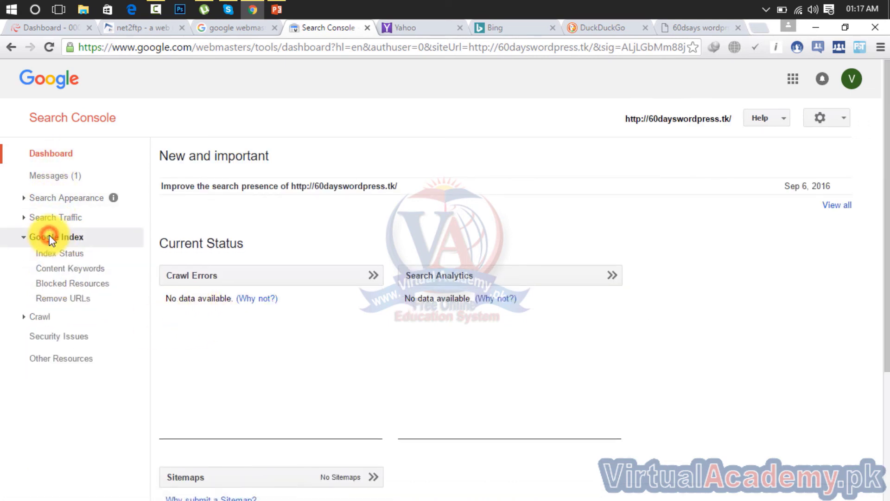
{"action": "left_click", "coordinate": [55, 217]}
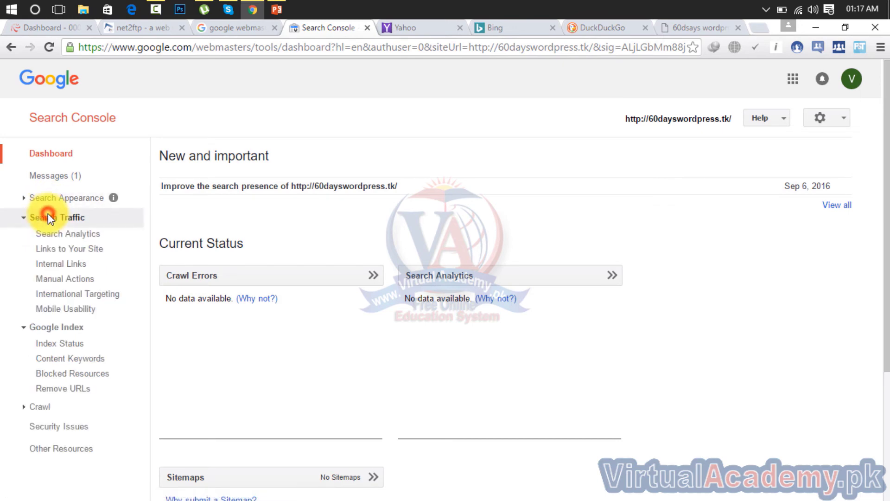
{"action": "left_click", "coordinate": [64, 234]}
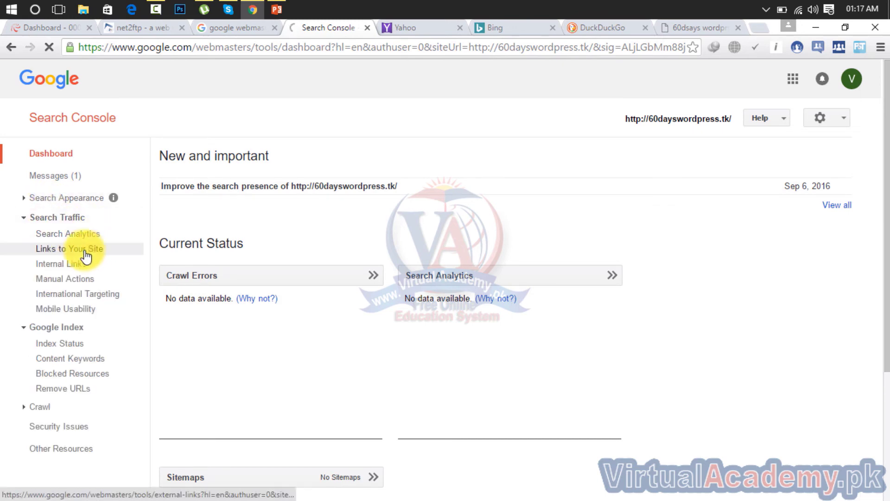
{"action": "left_click", "coordinate": [75, 252]}
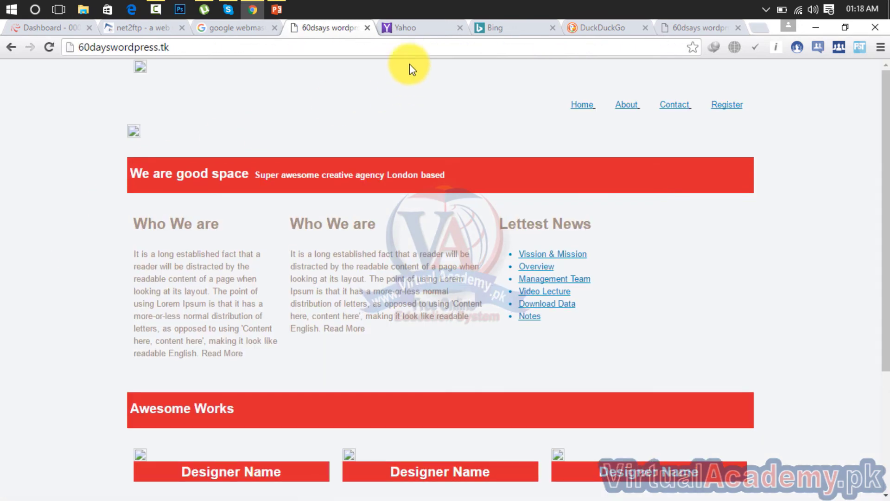
{"action": "left_click", "coordinate": [367, 29]}
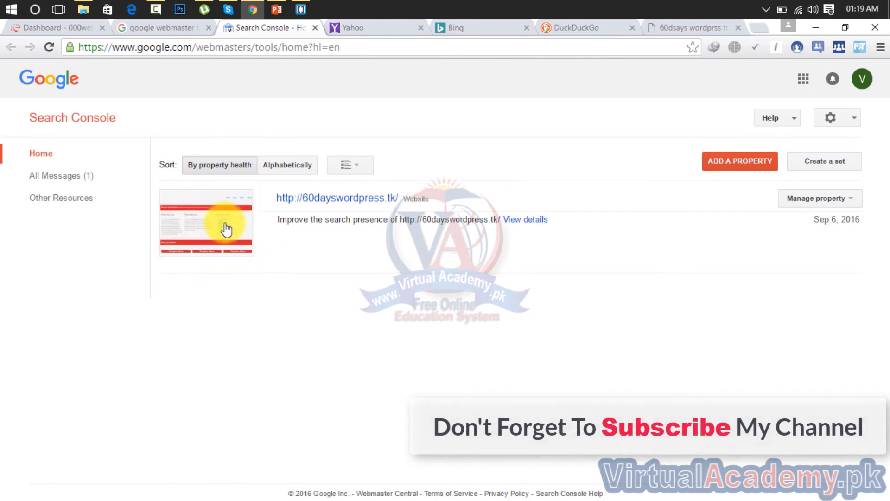
View the details of the message on improving the site's search presence and read through its setup recommendations
{"action": "left_click", "coordinate": [529, 220]}
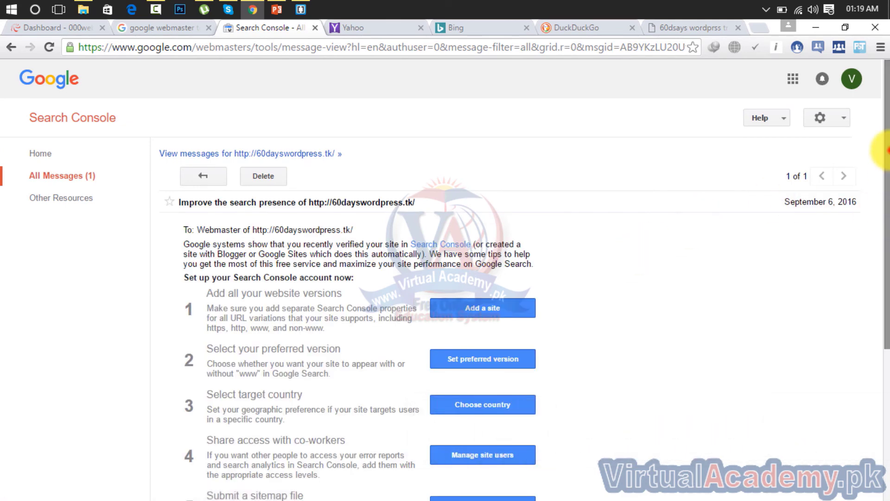
{"action": "left_click_drag", "start_coordinate": [888, 152], "coordinate": [875, 249]}
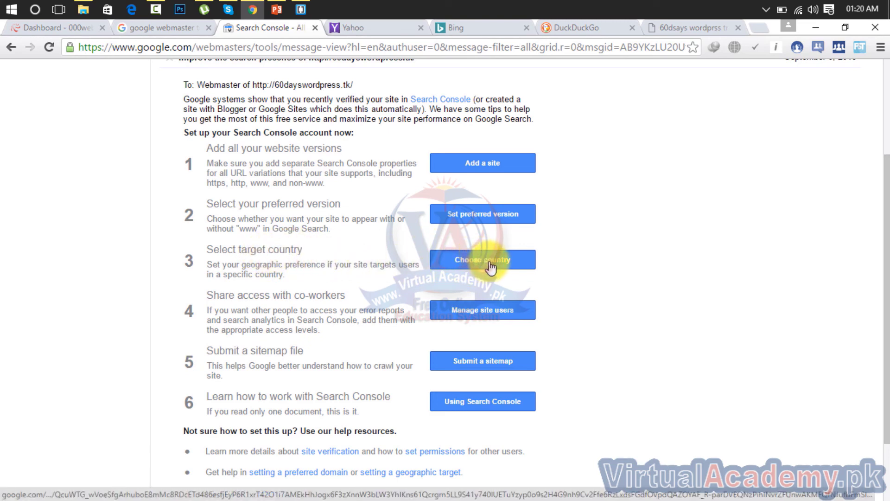
Close the Search Console, Yahoo, Bing, DuckDuckGo and 60dayswordpress.tk browser tabs
{"action": "left_click", "coordinate": [313, 28]}
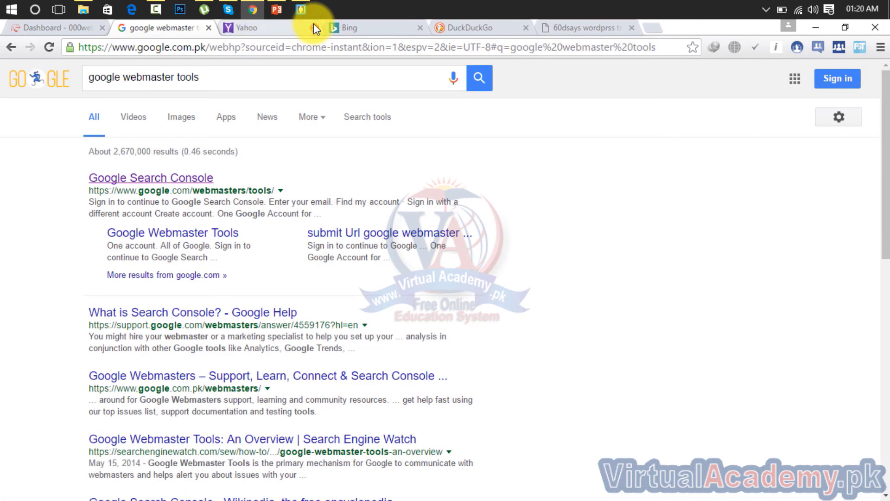
{"action": "left_click", "coordinate": [314, 27]}
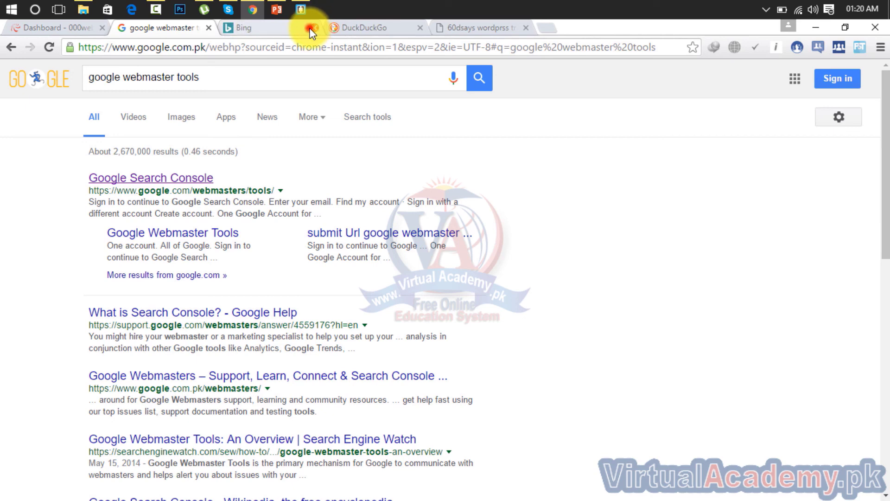
{"action": "left_click", "coordinate": [312, 27]}
{"action": "left_click", "coordinate": [311, 27]}
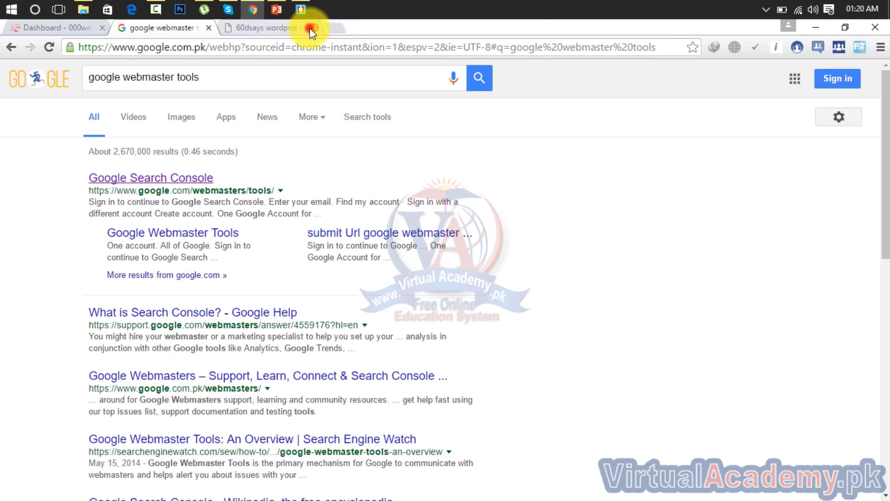
{"action": "left_click", "coordinate": [310, 28]}
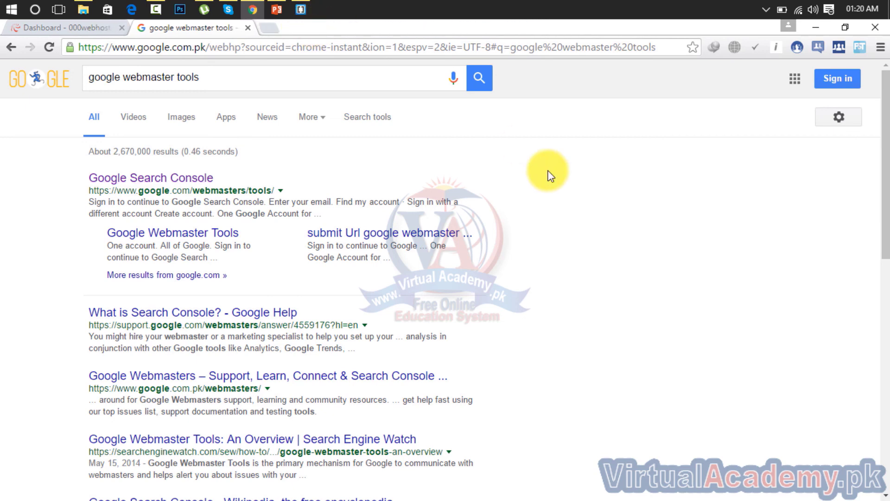